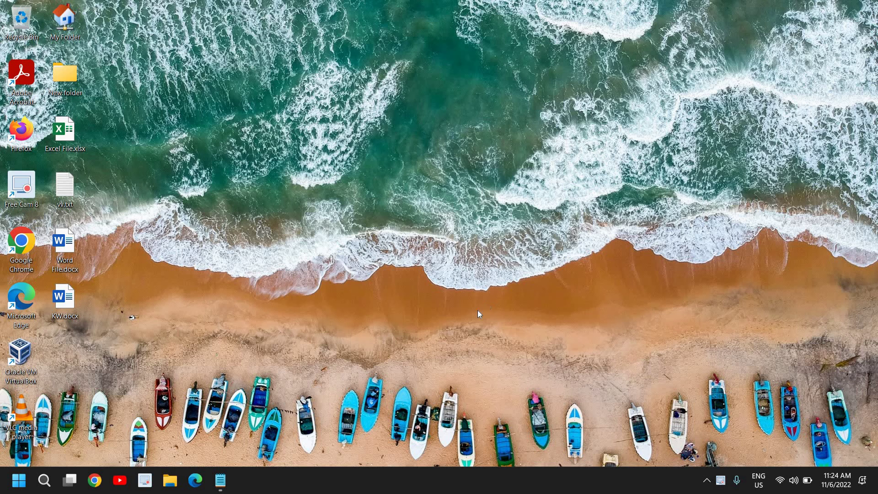
Step: Open Device Manager from the Start menu and find Intel(R) UHD Graphics under Display adaptors
right_click(19, 483)
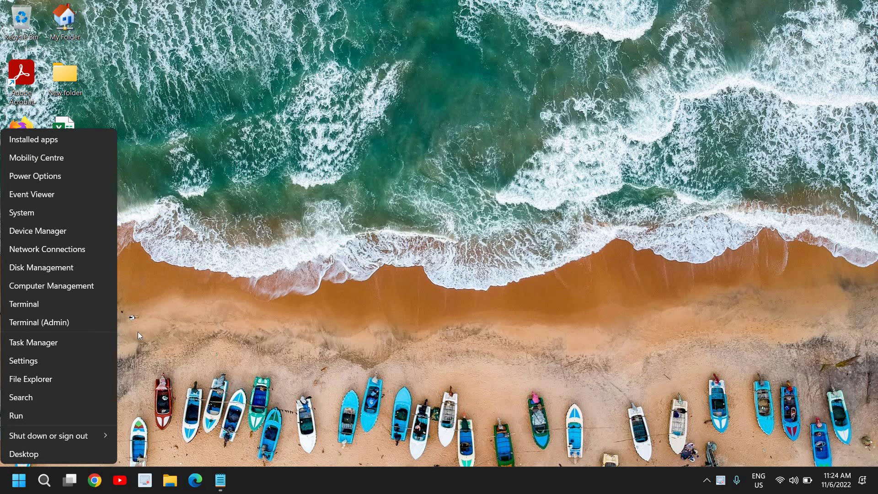
click(49, 232)
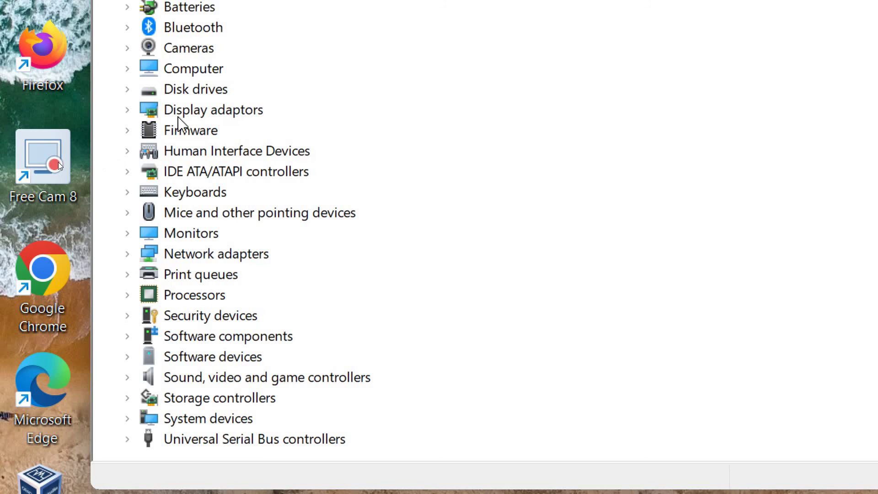
click(127, 111)
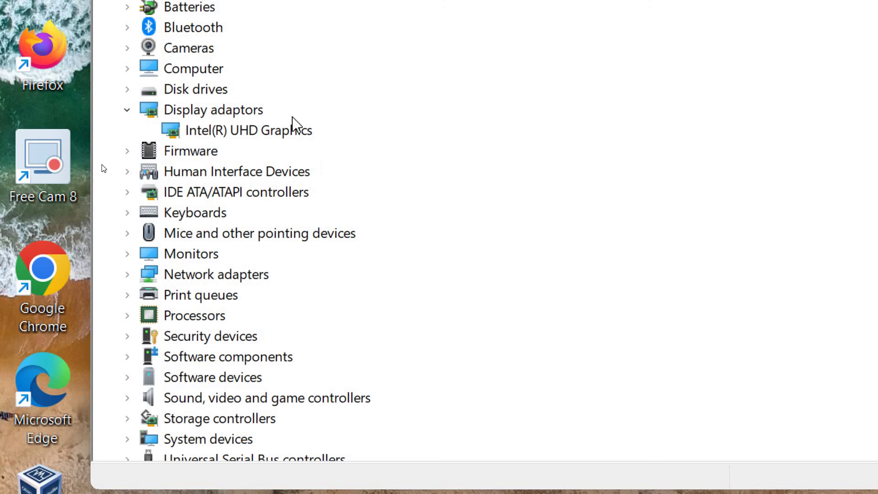
click(242, 133)
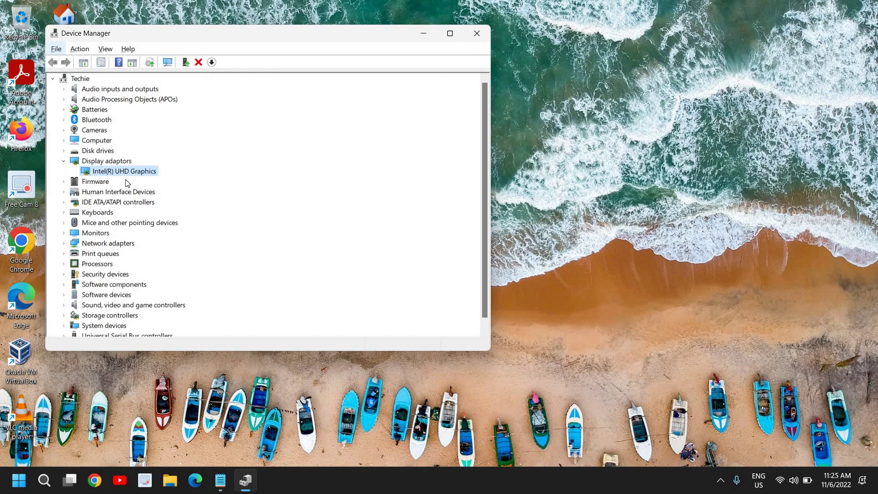
Step: Close Device Manager, open Chrome maximized, and search Google for 'amd auto detect'
click(480, 34)
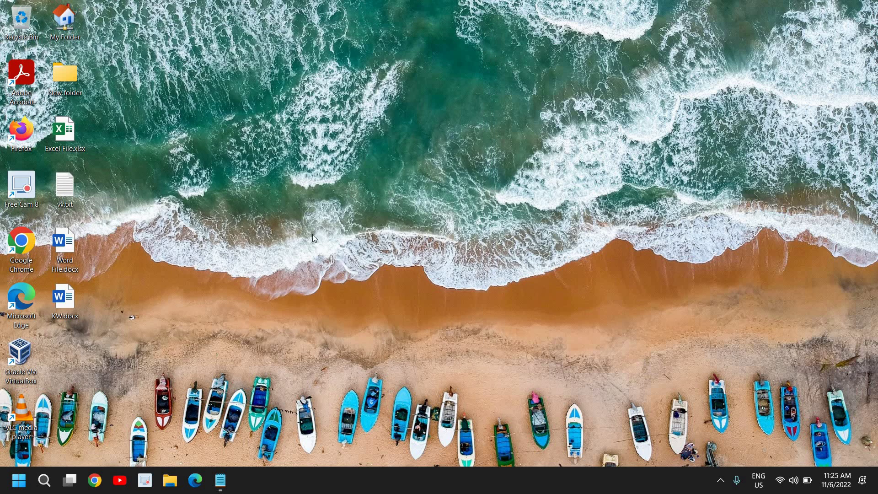
click(94, 481)
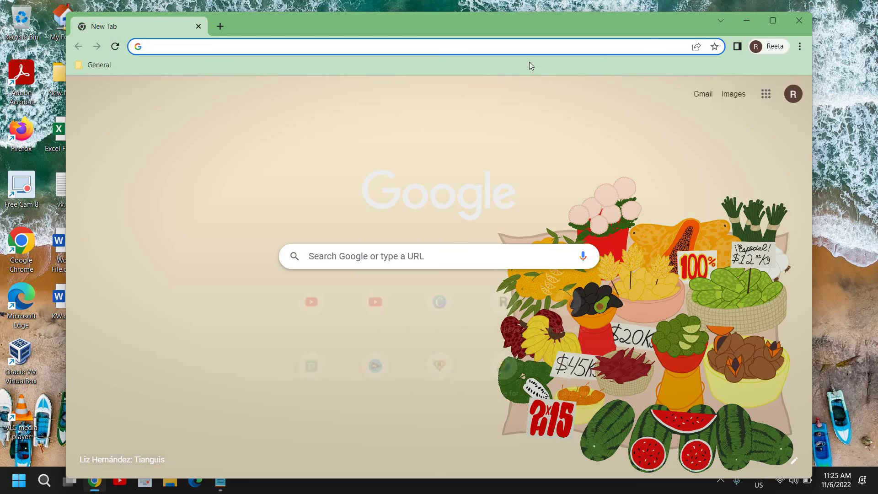
click(773, 20)
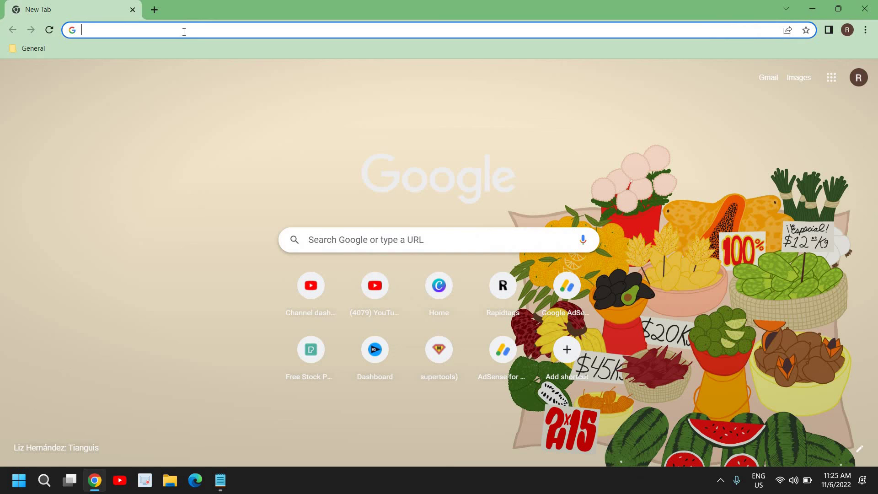
text(amd)
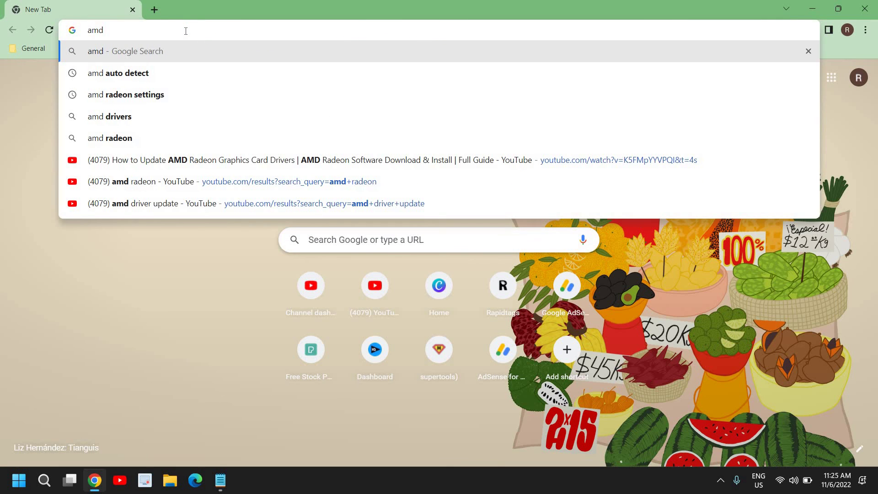
text( auto)
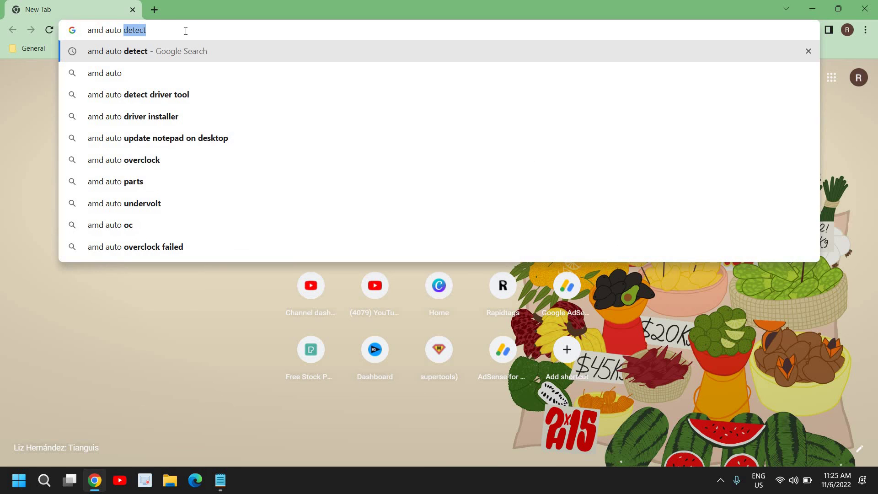
key(Return)
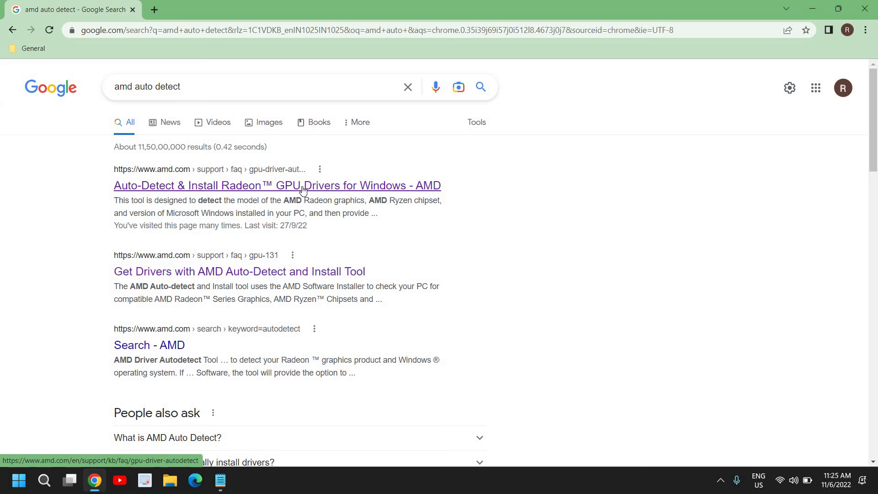
Step: Open AMD's Auto-Detect and Install Radeon GPU Drivers page from the search results
click(332, 186)
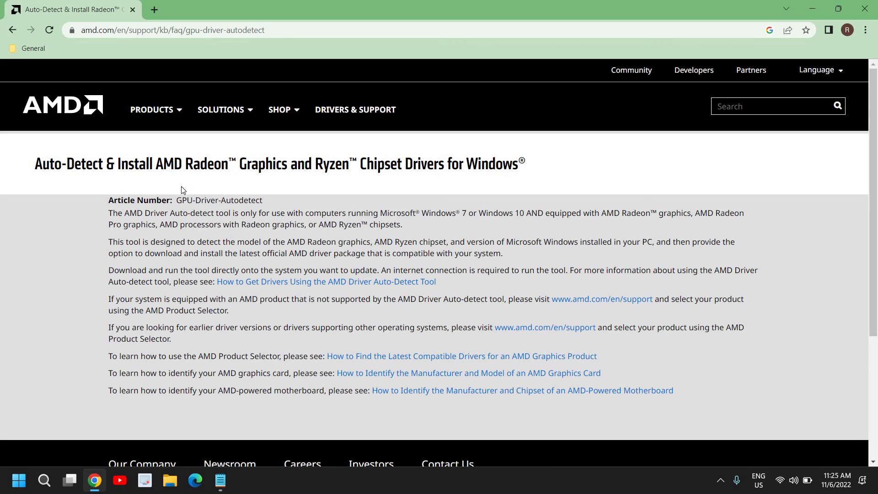
scroll(182, 190, down, 5)
scroll(182, 189, up, 4)
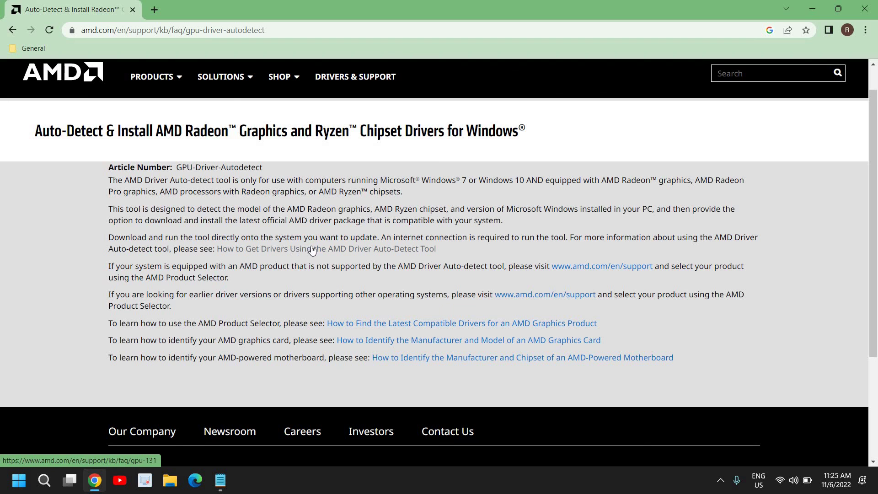
Step: Open the article on using the Auto-Detect tool and review its Download and Setup steps
click(375, 250)
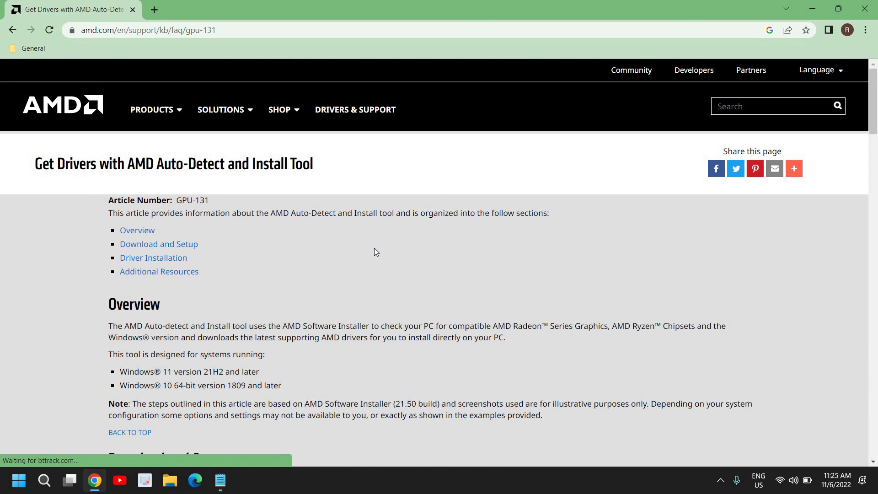
scroll(375, 248, down, 2)
scroll(375, 249, down, 2)
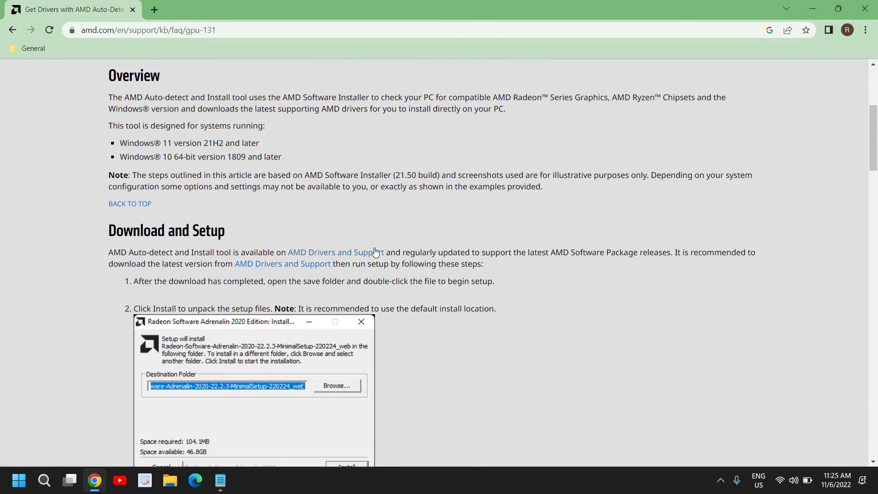
scroll(375, 250, down, 2)
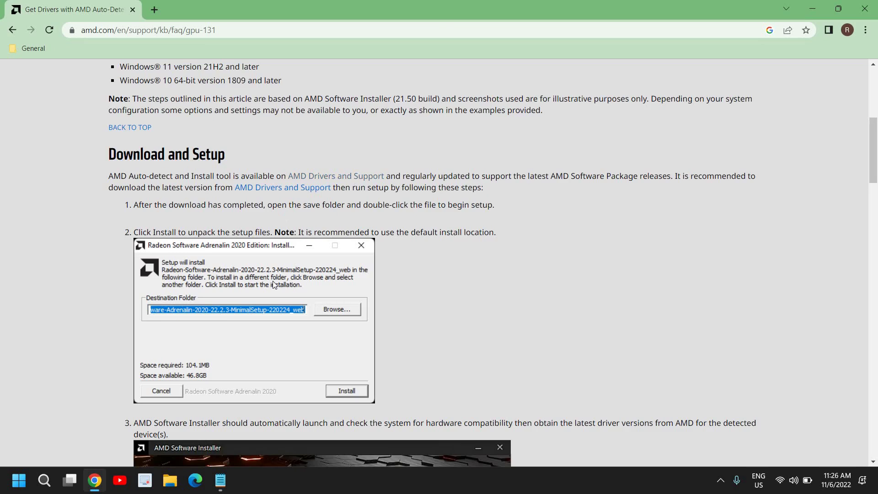
scroll(273, 284, down, 3)
scroll(278, 256, down, 14)
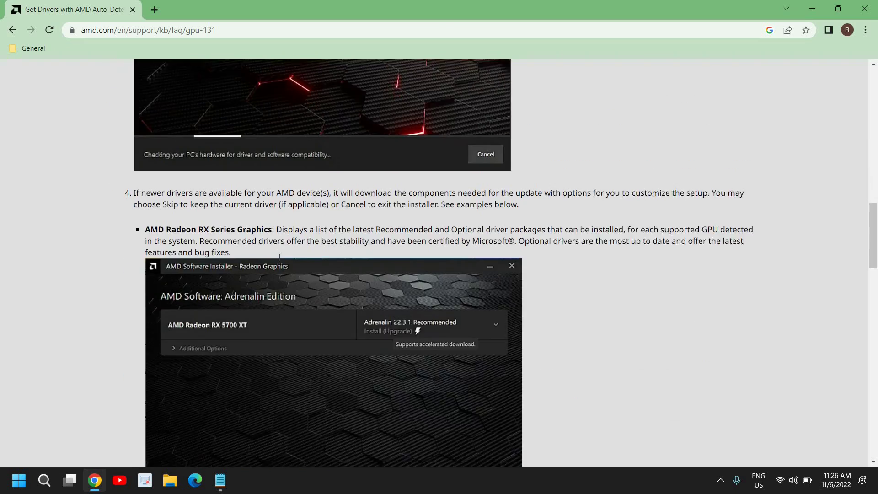
scroll(279, 256, up, 14)
scroll(278, 255, up, 6)
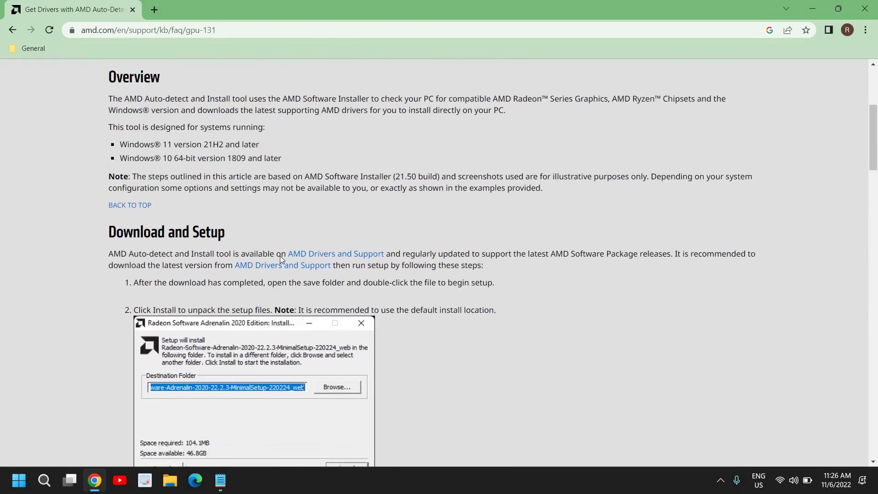
Step: On the Drivers and Support page, select Graphics › AMD Radeon 5700 Series › RX 5700 Series › RX 5700
click(325, 330)
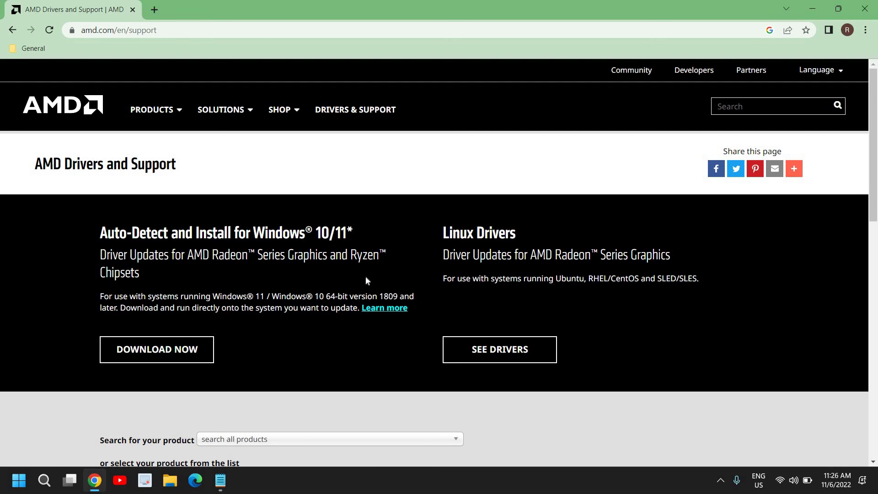
scroll(365, 278, down, 3)
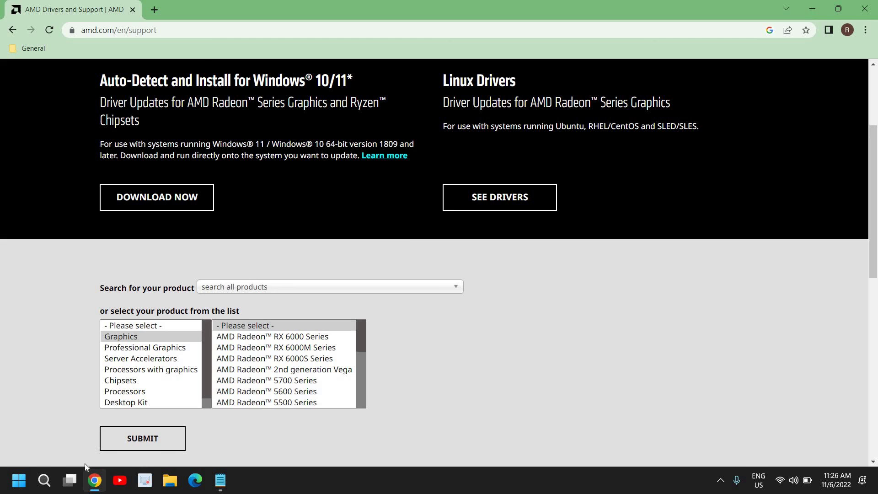
mouse_move(61, 483)
click(121, 338)
key(alt)
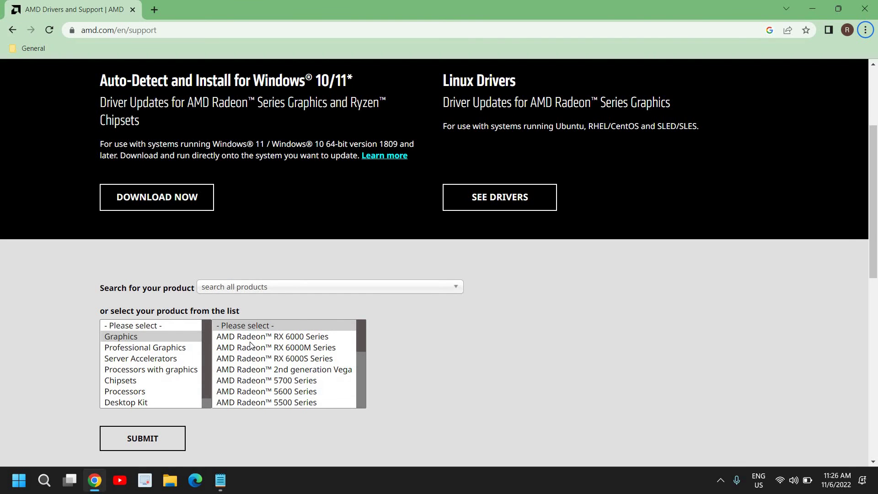
click(251, 347)
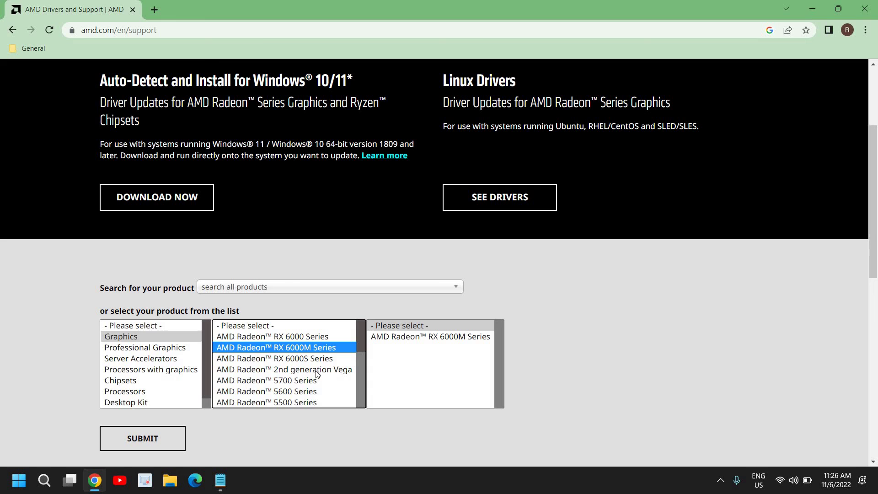
click(282, 383)
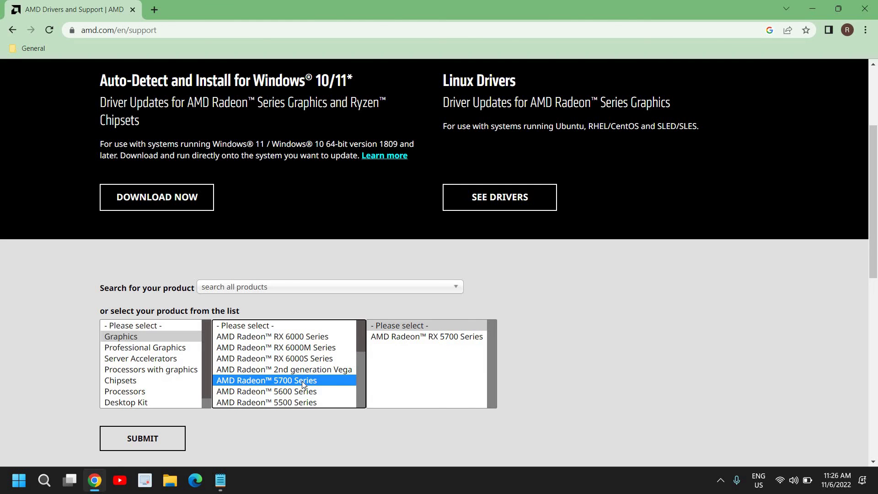
click(417, 339)
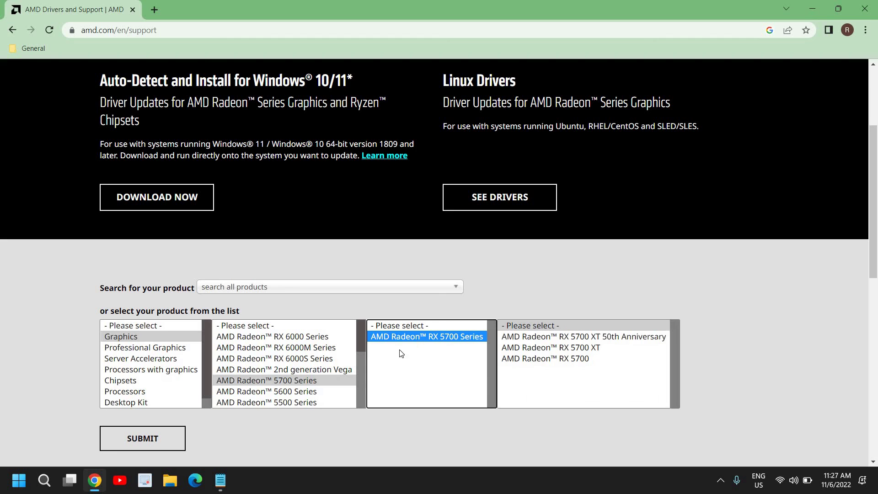
click(574, 347)
click(566, 361)
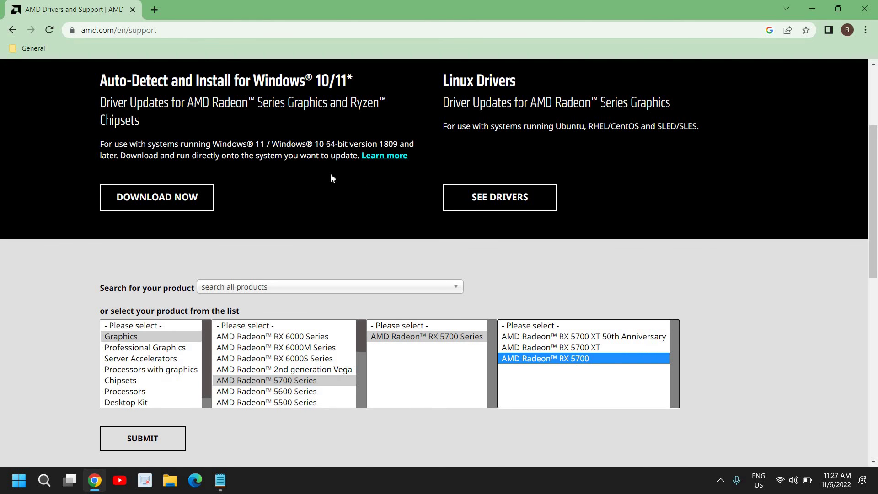
scroll(330, 174, up, 2)
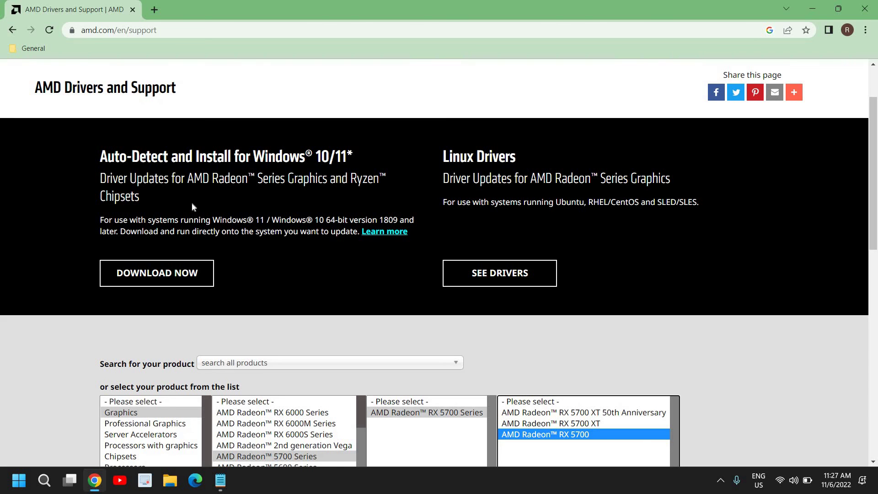
scroll(192, 208, down, 3)
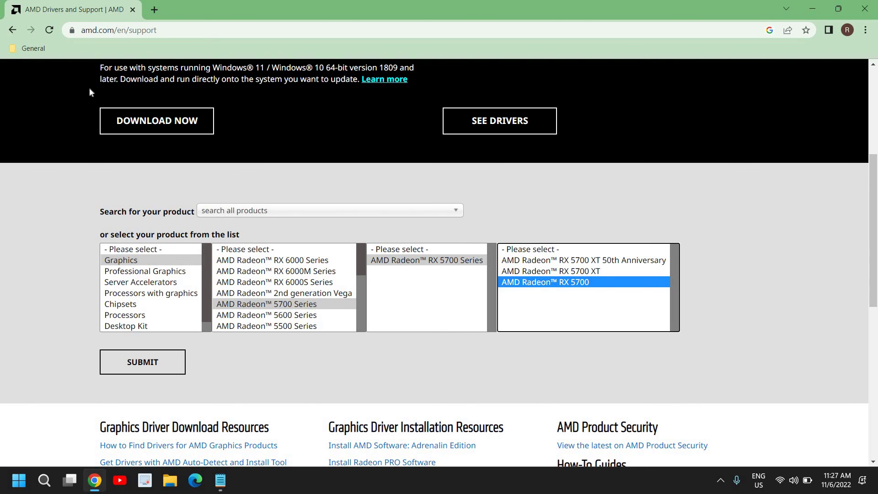
Step: Go back to the Auto-Detect and Install Tool article and read down to its footer
click(13, 31)
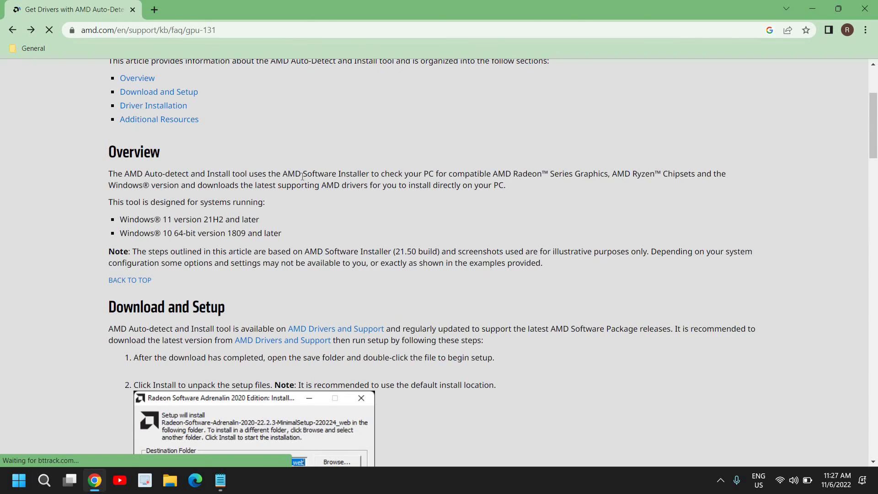
scroll(295, 169, down, 5)
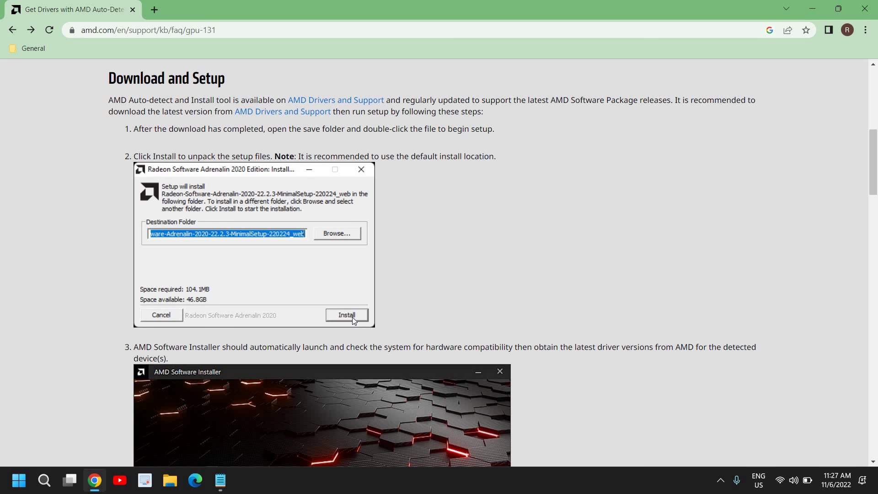
scroll(521, 208, down, 5)
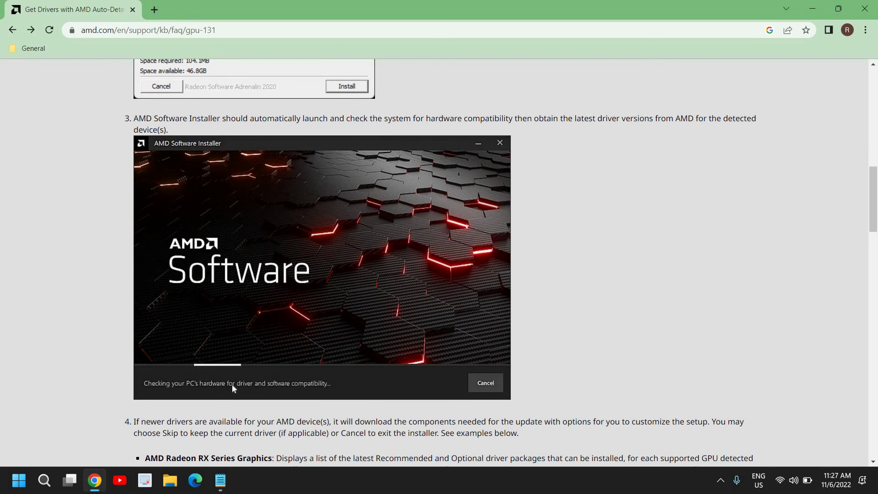
scroll(314, 299, down, 7)
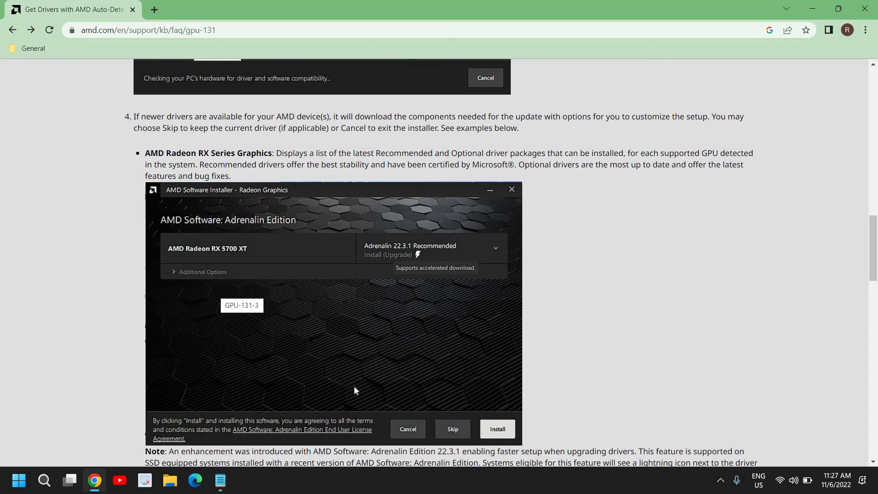
scroll(355, 390, down, 10)
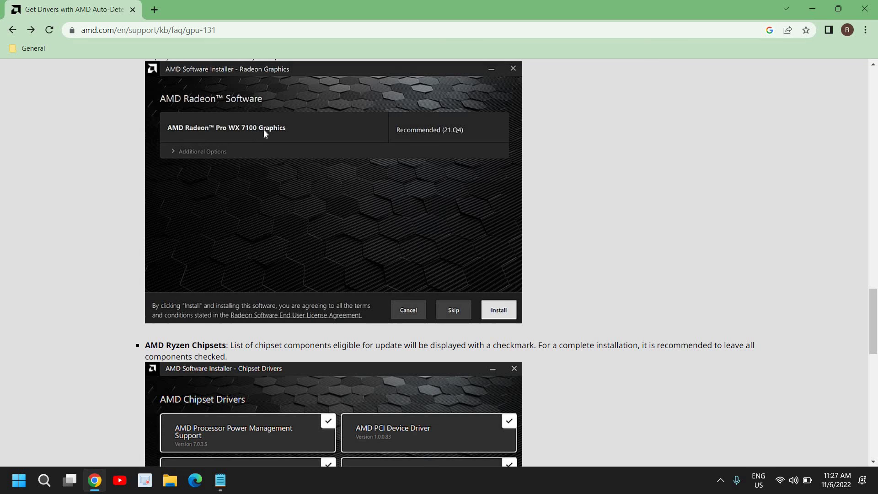
scroll(490, 295, down, 2)
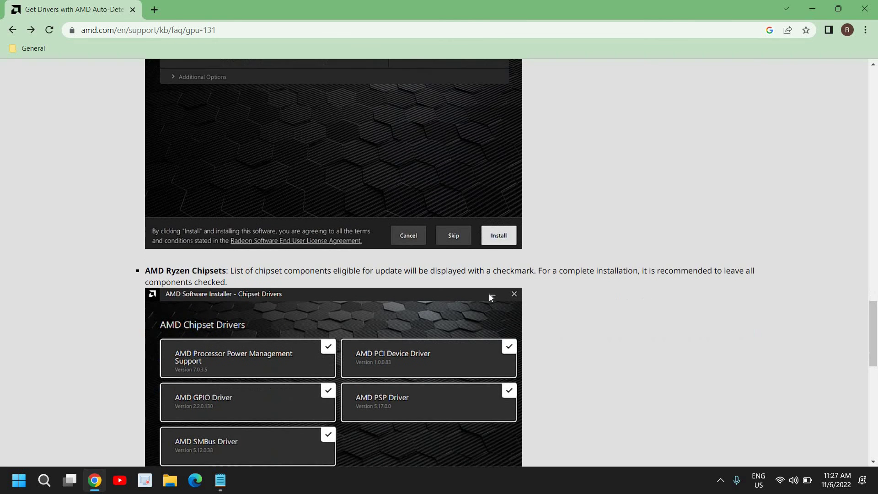
scroll(488, 288, down, 3)
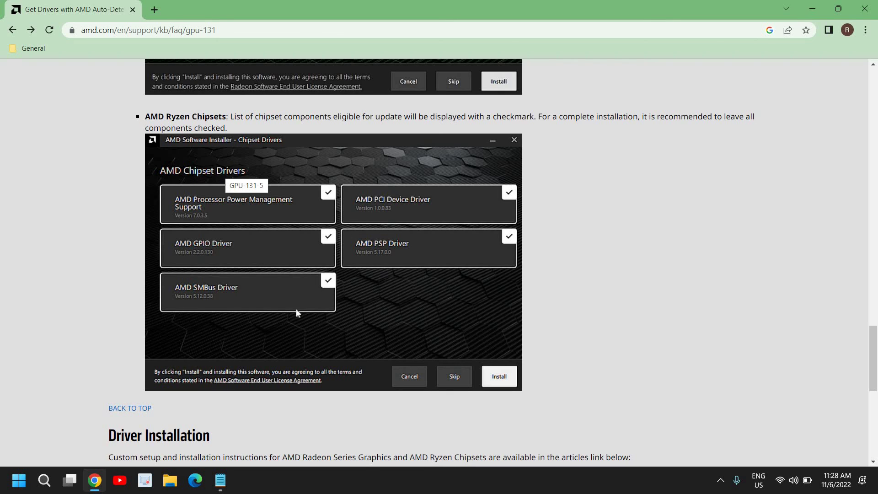
scroll(281, 284, down, 2)
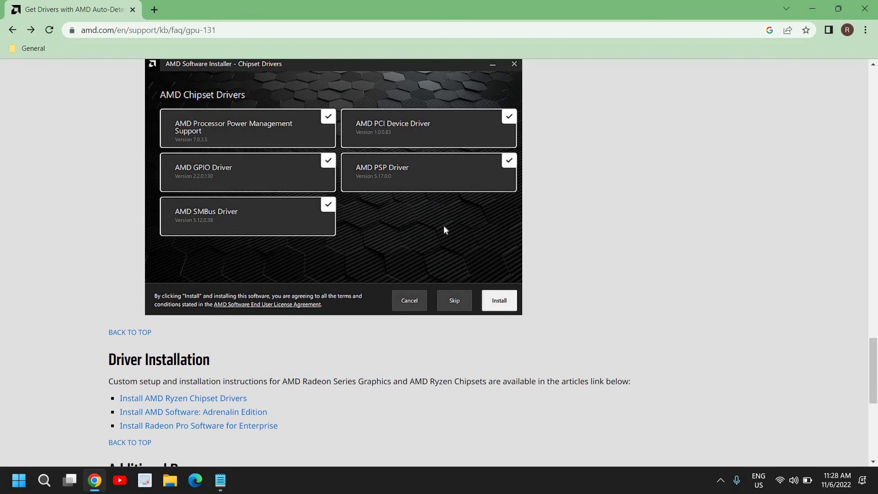
scroll(397, 339, down, 7)
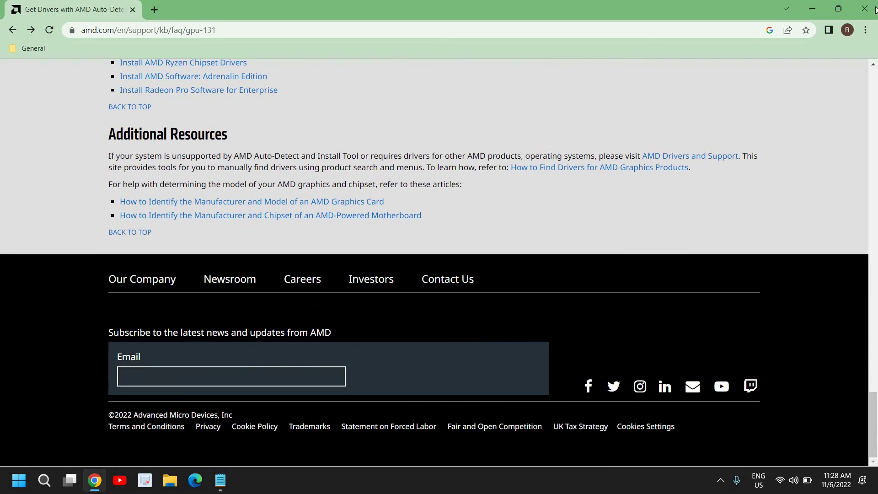
Step: Minimize Chrome to reveal the beach-wallpaper desktop and its icons
click(813, 9)
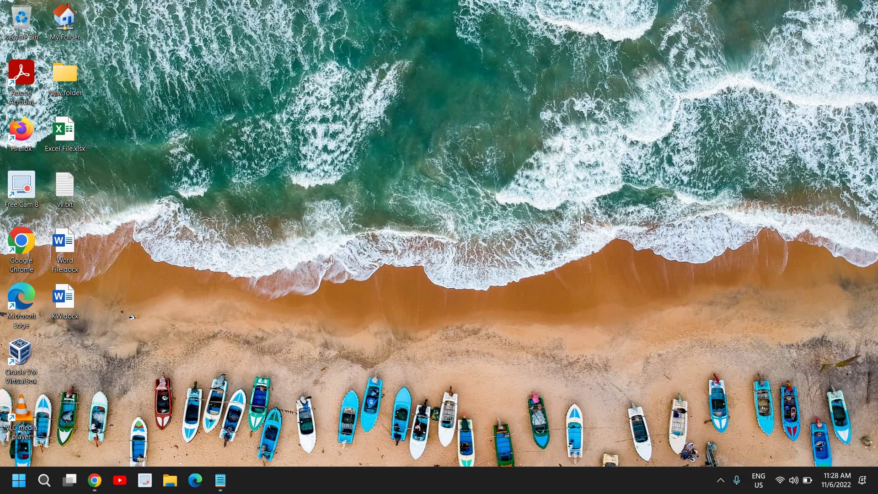